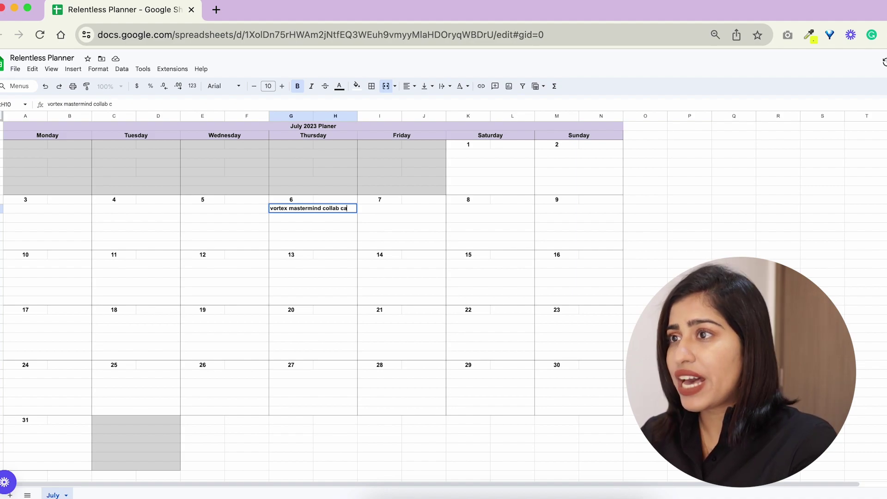
Copy Thursday 6's 'vortex mastermind collab call' into the Thursday 13, 20 and 27 cells.
key("Return")
left_click(299, 209)
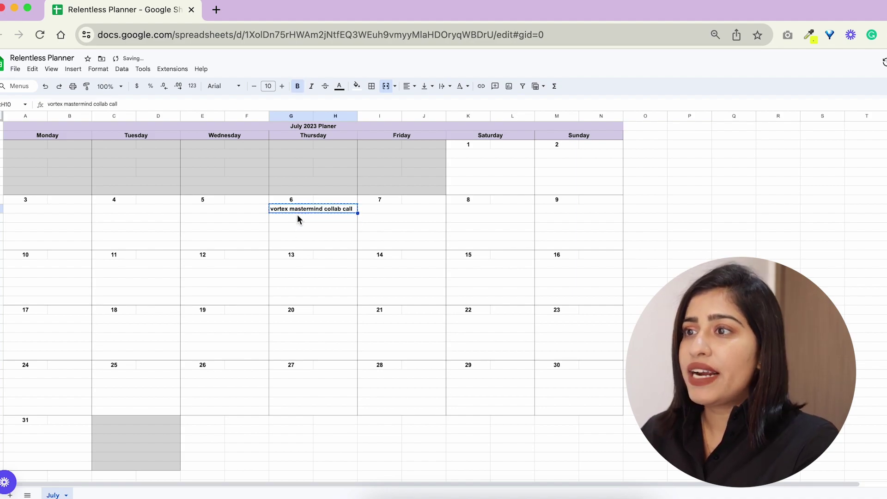
key("ctrl+c")
left_click(295, 264)
key("ctrl+v")
left_click(292, 319)
key("ctrl+v")
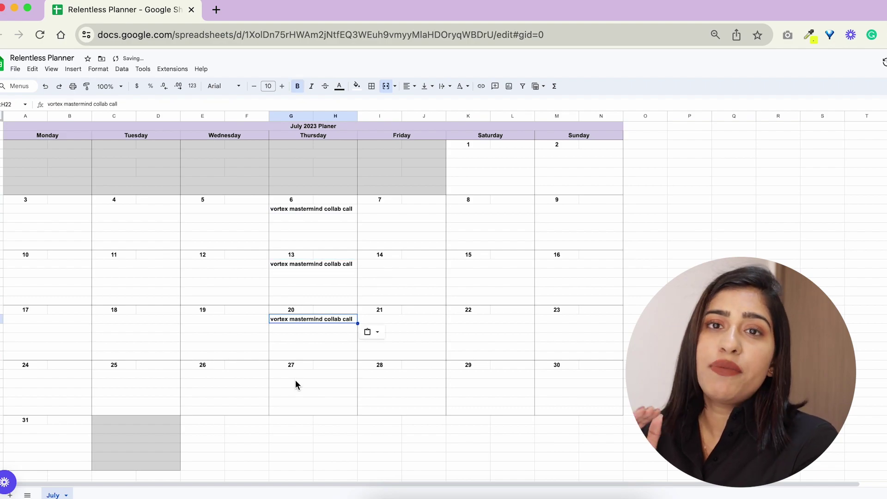
left_click(292, 375)
key("ctrl+v")
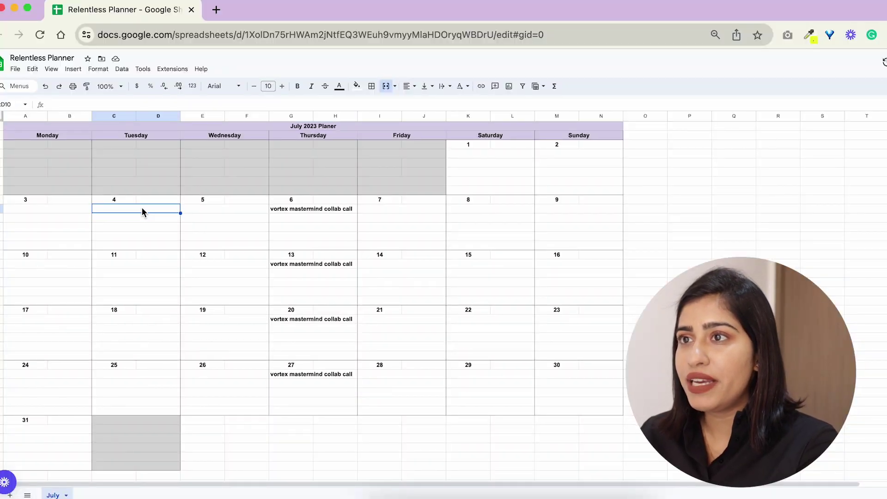
Enter 'shoot day' under Wednesday 5 and under Tuesday 11.
left_click(227, 209)
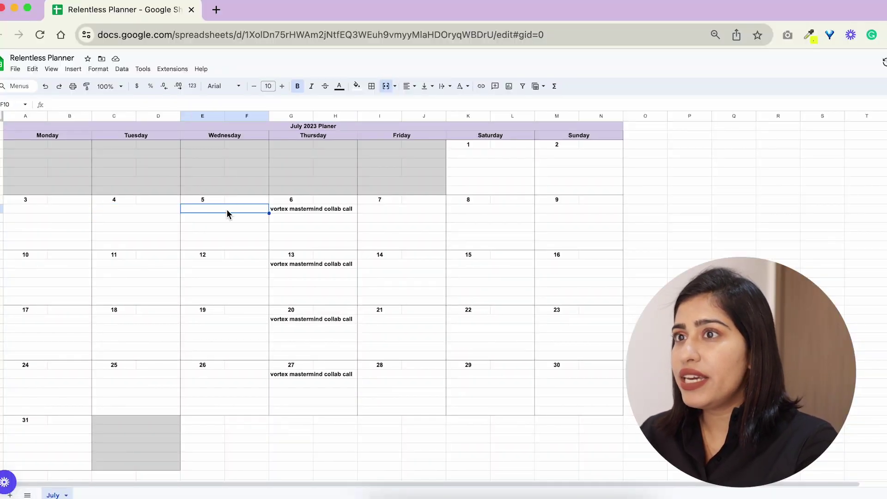
type("shoot day")
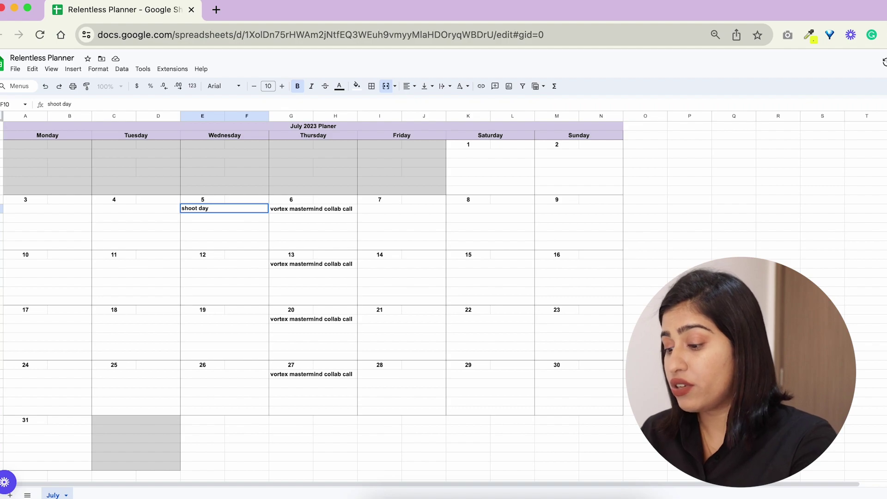
left_click(130, 267)
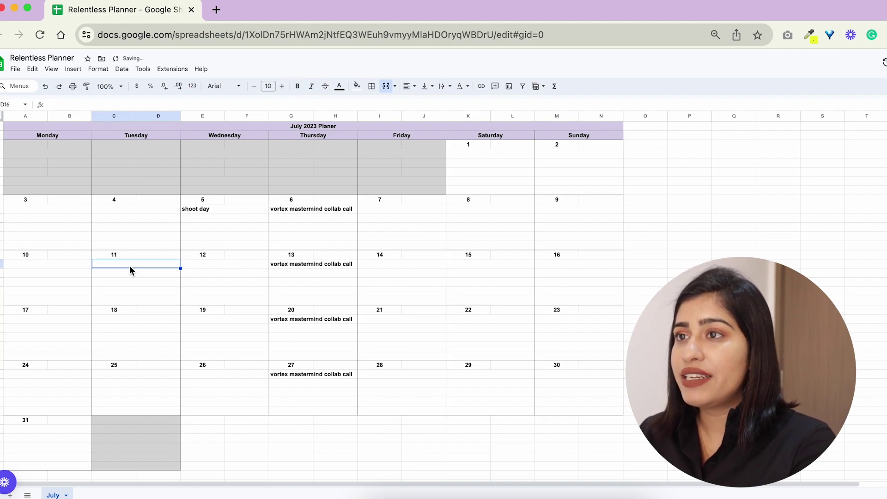
type("shoot day")
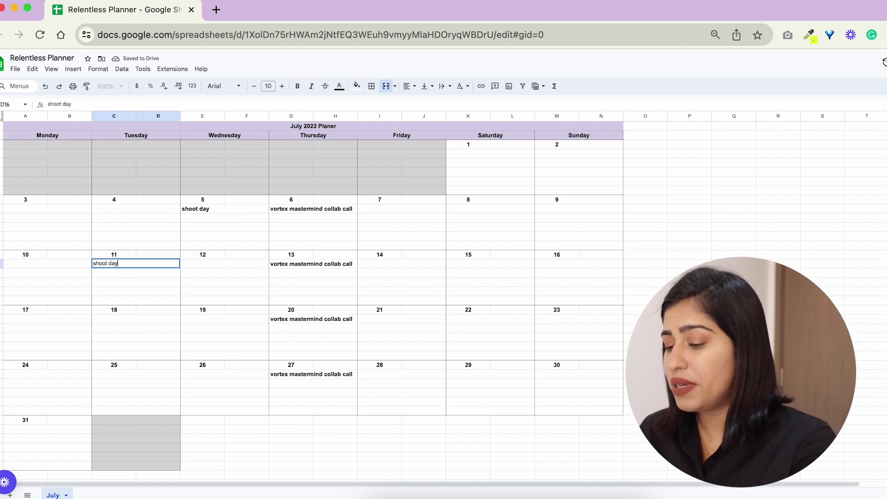
key("Return")
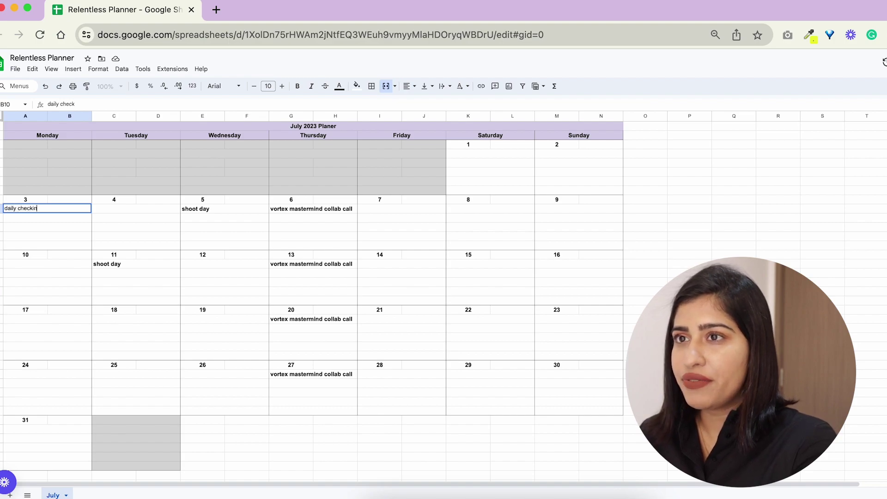
Bold Monday 3's 'daily checkin' and paste it under Tuesday 4, Wednesday 5 and Thursday 6.
key("Return")
left_click(46, 208)
key("ctrl+b")
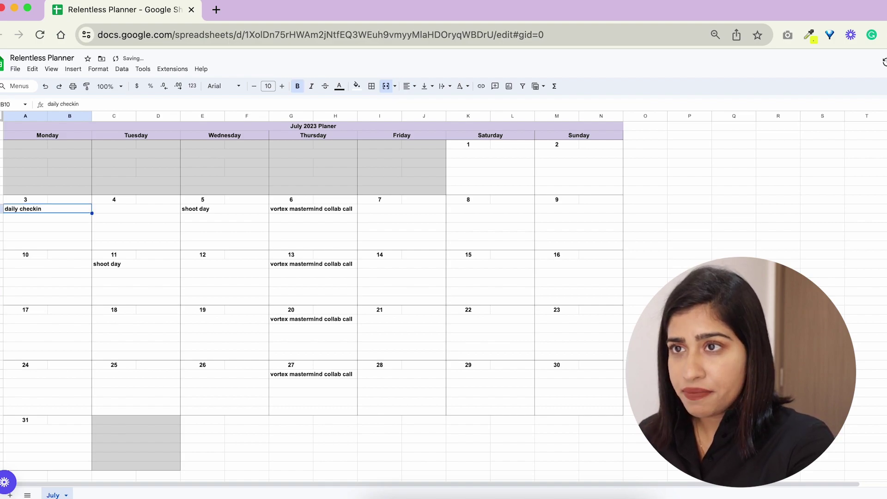
key("ctrl+c")
key("Right")
key("ctrl+v")
key("Down")
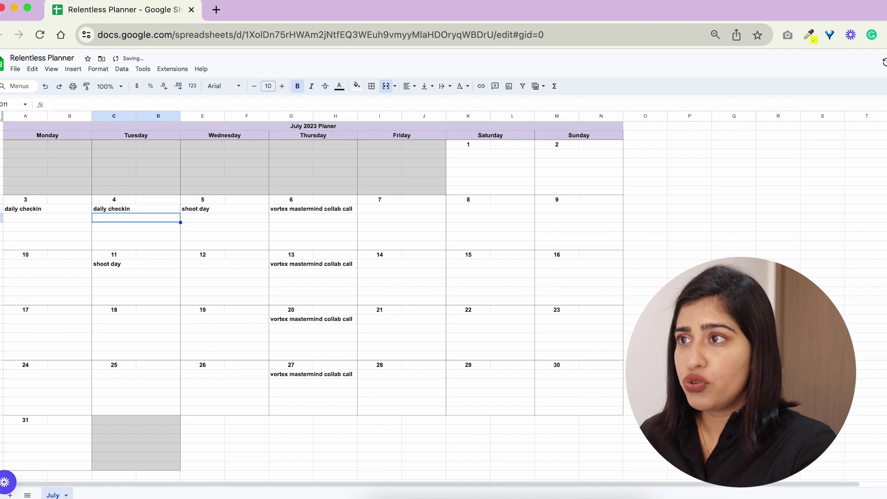
key("Right")
key("ctrl+v")
key("Right")
key("ctrl+v")
key("Right")
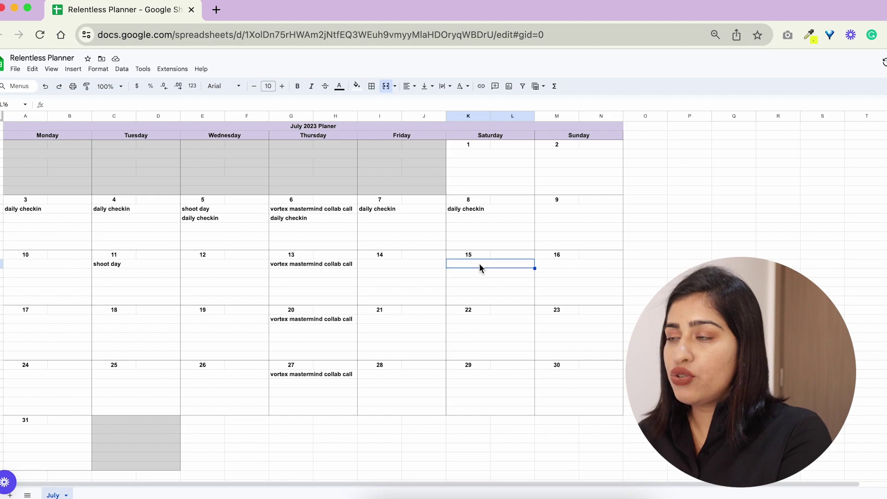
Enter a bold 'flight to india' under Saturday 15.
type("flight to")
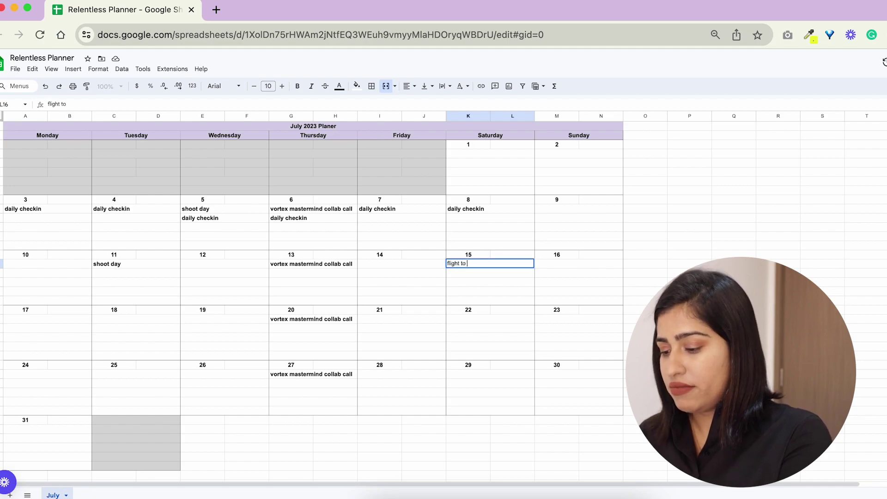
type(" india")
key("Return")
key("Up")
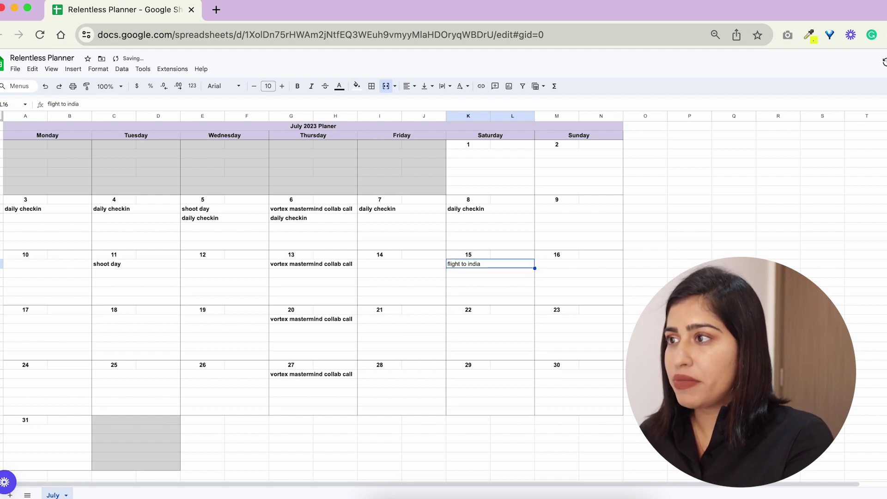
key("ctrl+b")
Enter 'flight to SG' under Sunday 30.
key("Down")
key("Down")
key("Down")
key("Down")
key("Down")
key("Down")
key("Down")
key("Down")
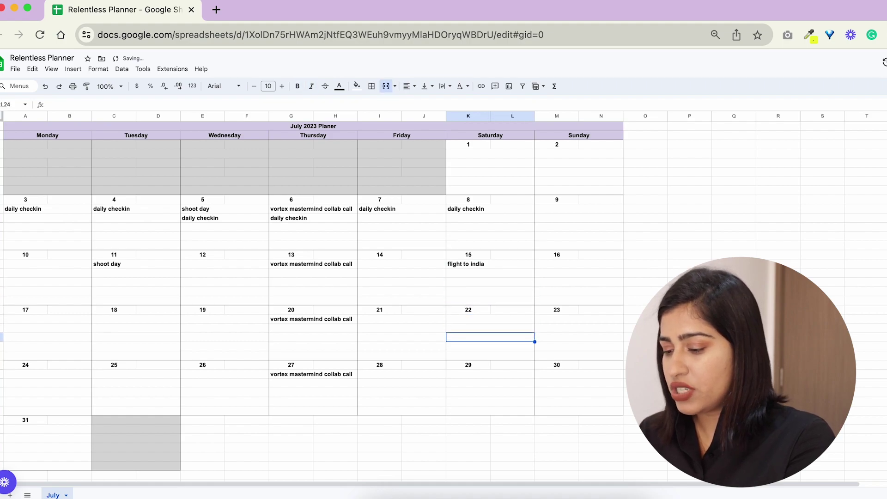
key("Down")
key("Right")
key("Down")
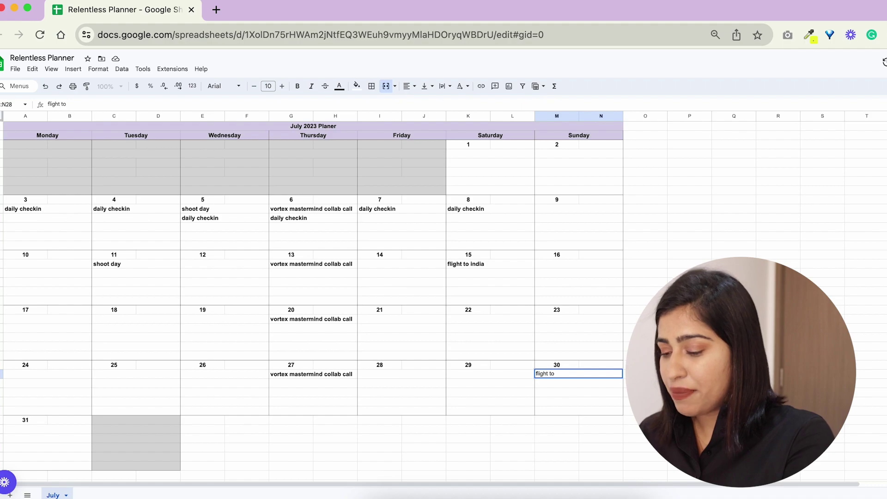
type("flight to SG")
key("Return")
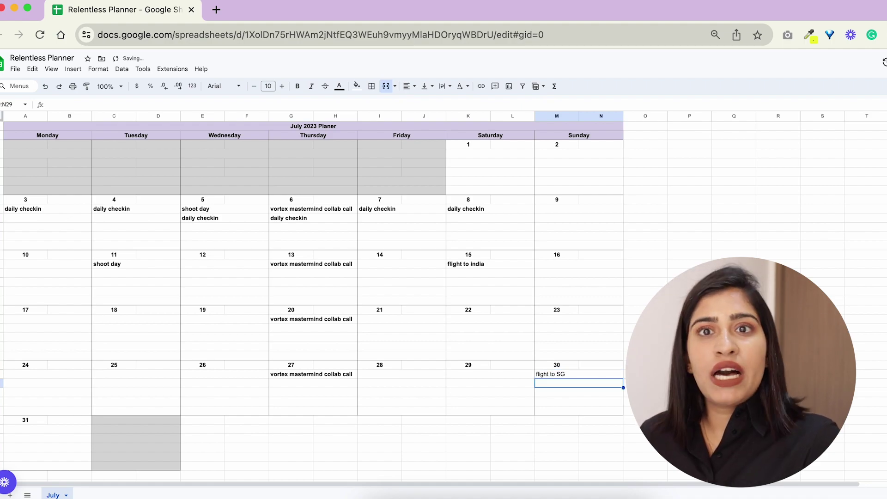
key("Return")
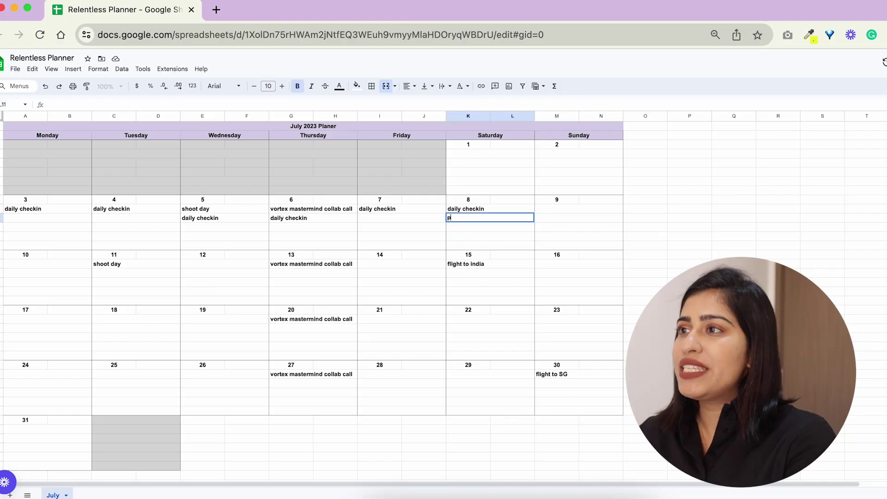
Add 'painting class' under Saturday 8 and a bold 'painting class' under Saturday 22.
key("Return")
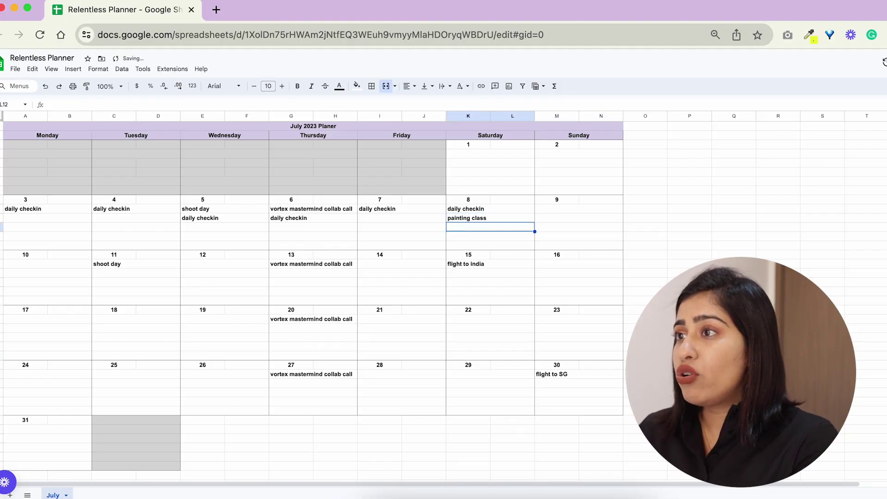
left_click(484, 322)
type("painting")
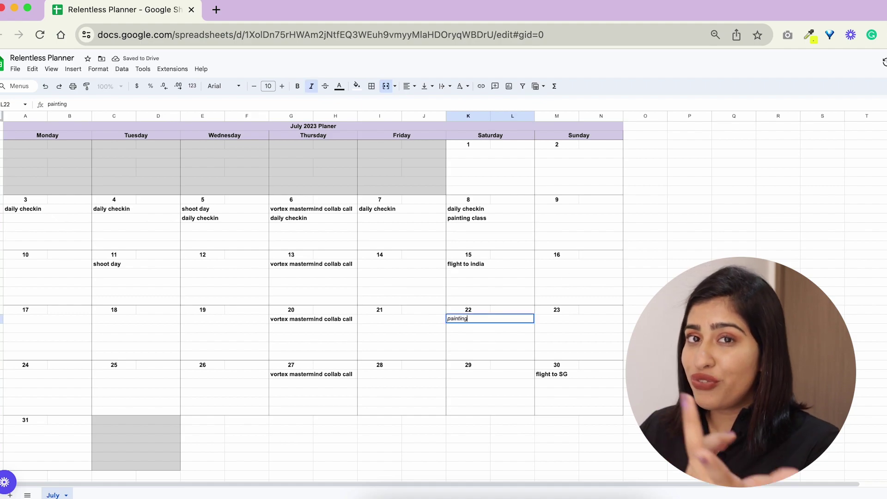
type(" class")
key("Return")
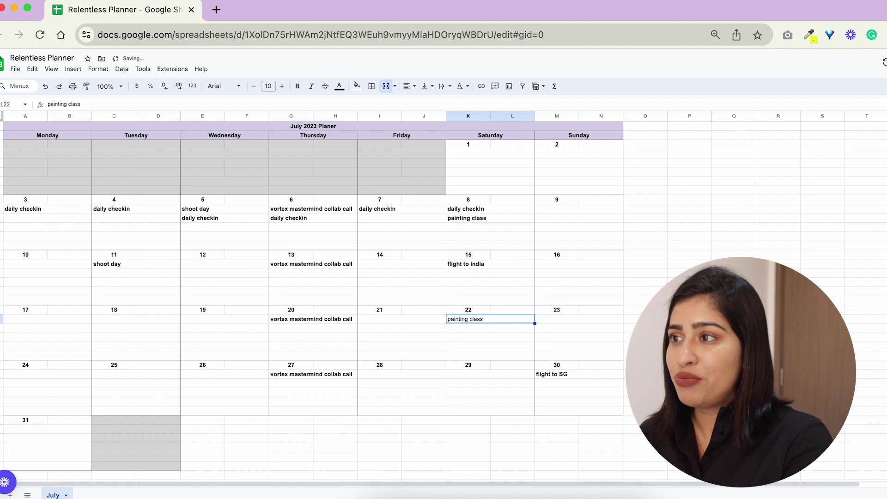
key("super+b")
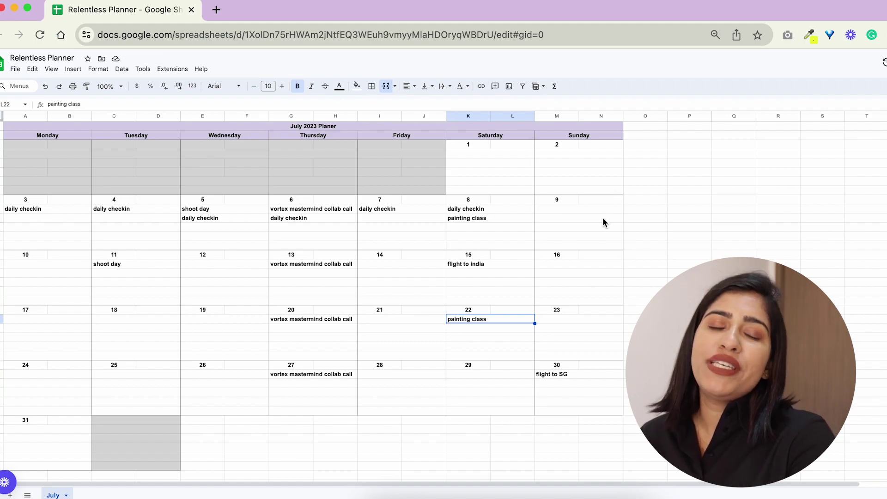
Add a bold 'workout - cycle' entry under Monday 3's daily checkin.
left_click(40, 218)
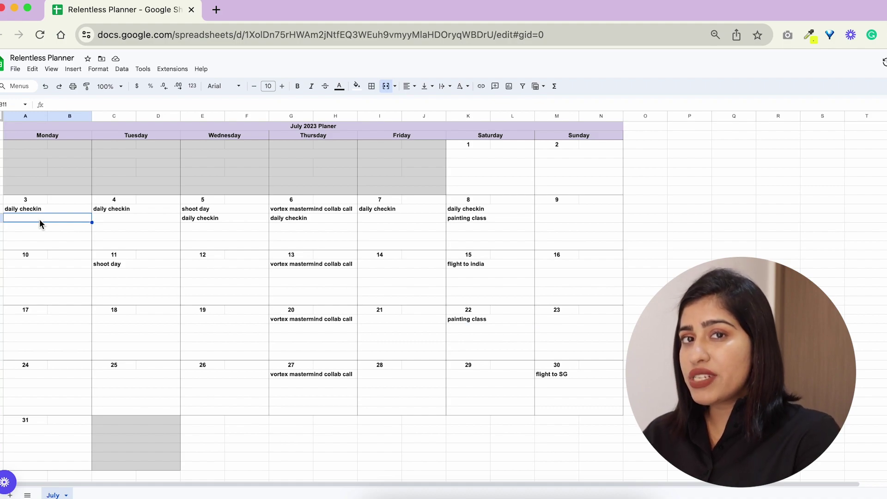
type("workout - cycle")
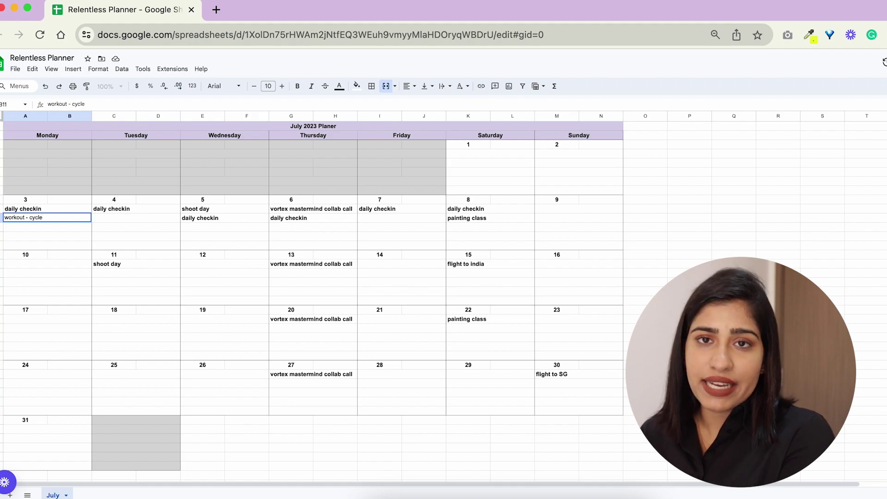
key("Return")
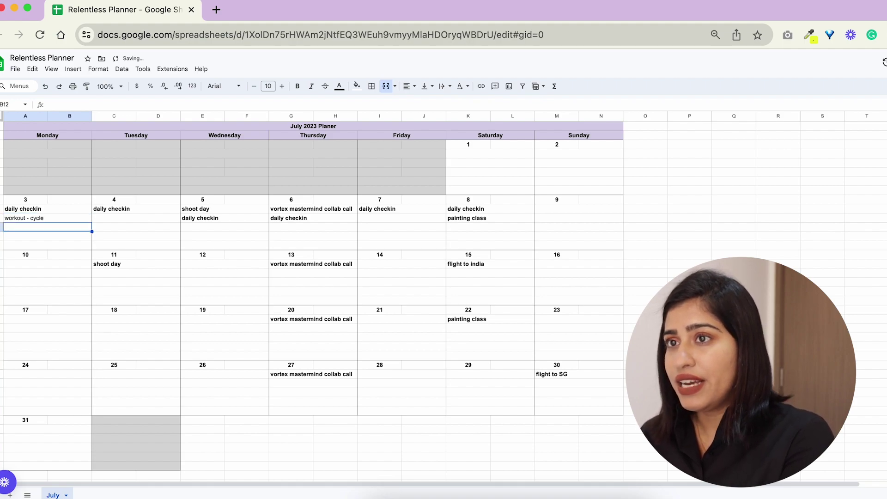
left_click(47, 217)
key("super+b")
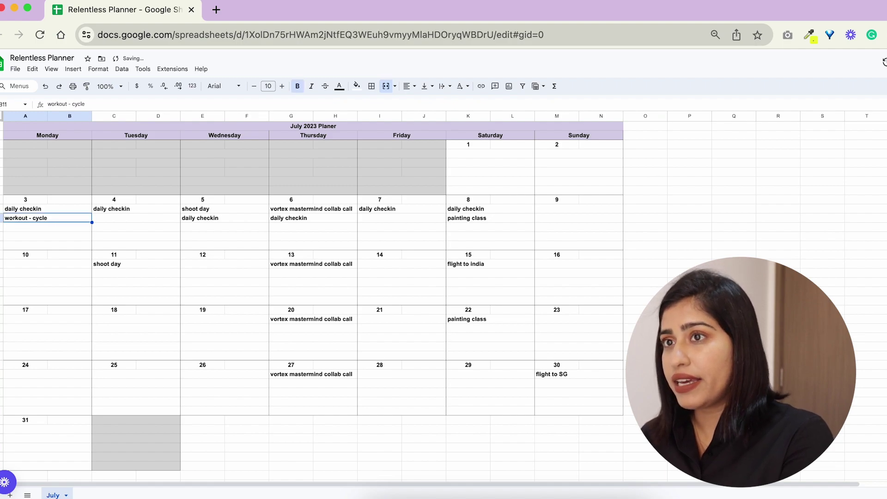
Paste the workout entry into Tuesday 4 and change it to 'workout - gym'.
left_click(136, 217)
key("super+v")
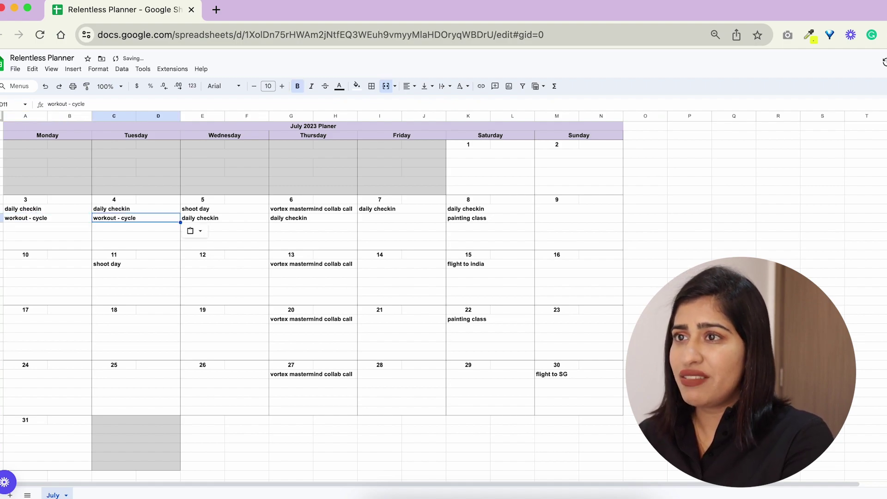
double_click(126, 216)
type("gy")
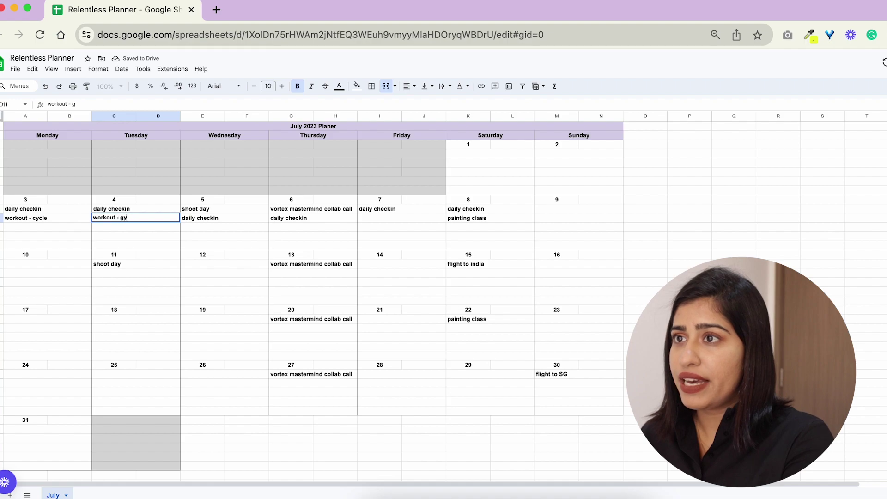
type("m")
key("Return")
left_click(136, 217)
key("super+c")
Paste the workout entry into Wednesday 5 and change it to 'workout - walk'.
left_click(225, 227)
key("super+v")
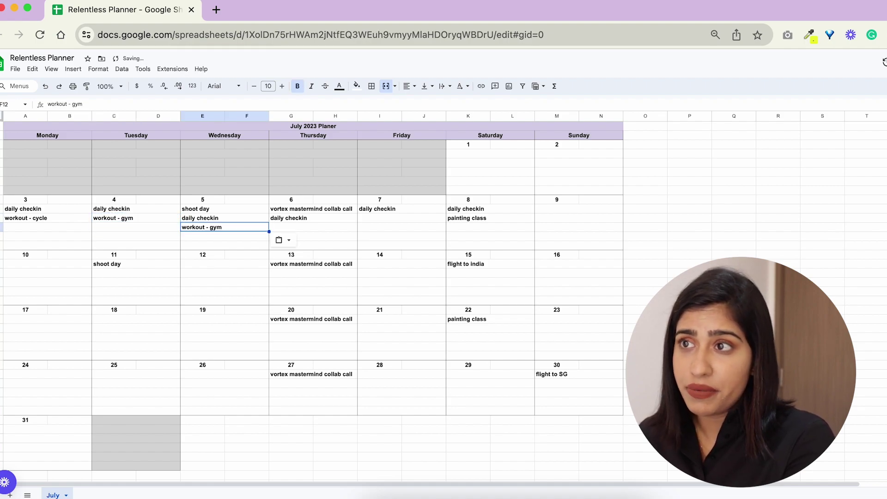
double_click(227, 225)
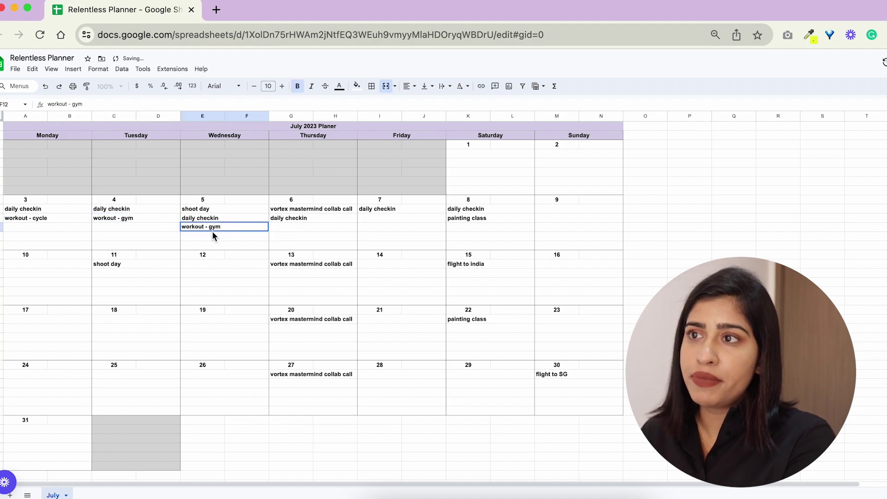
type("wa")
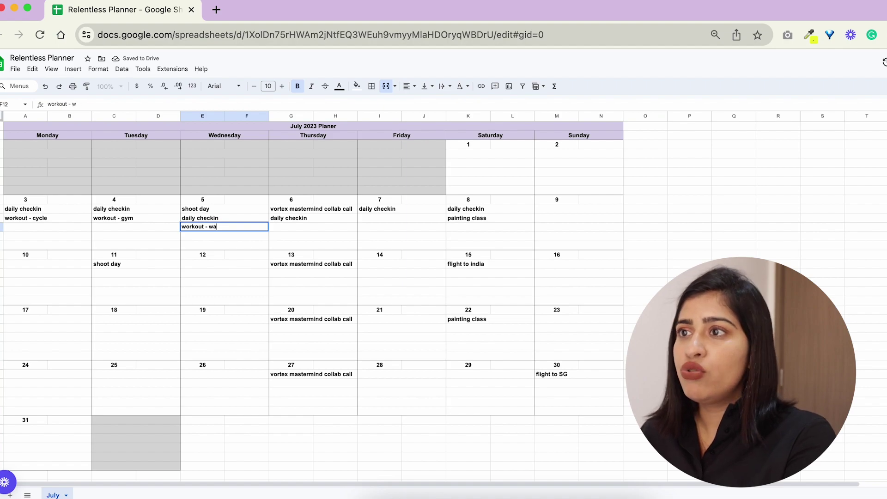
type("lk")
key("Return")
left_click(224, 227)
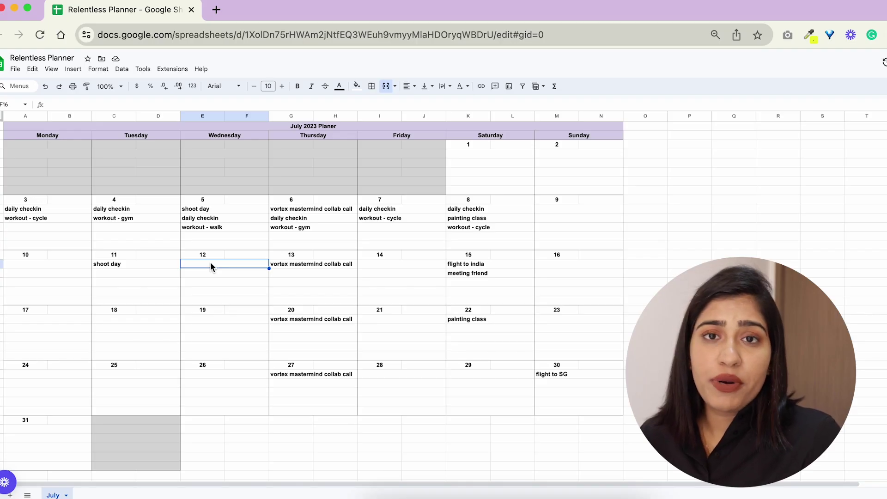
Note 'co-working space' on the 12th and list outcomes: VSL funnel for Vortex, Vortex 2.0, finish book draft.
type("co-work")
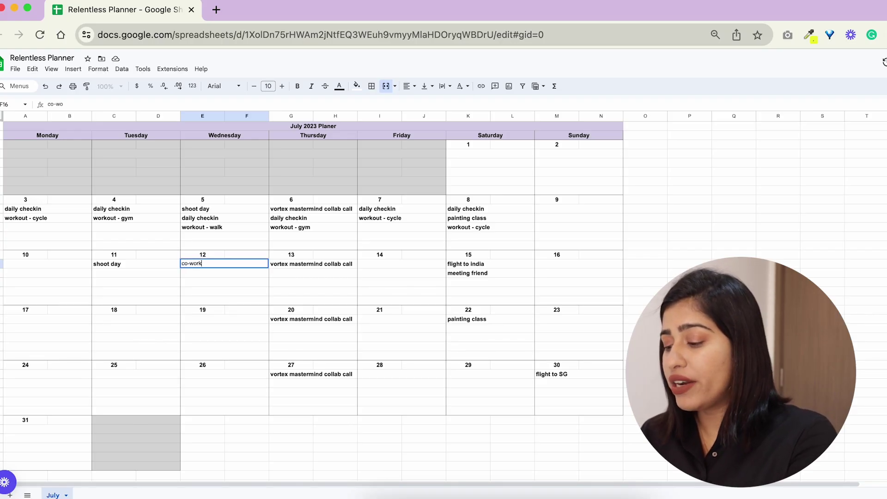
key("Return")
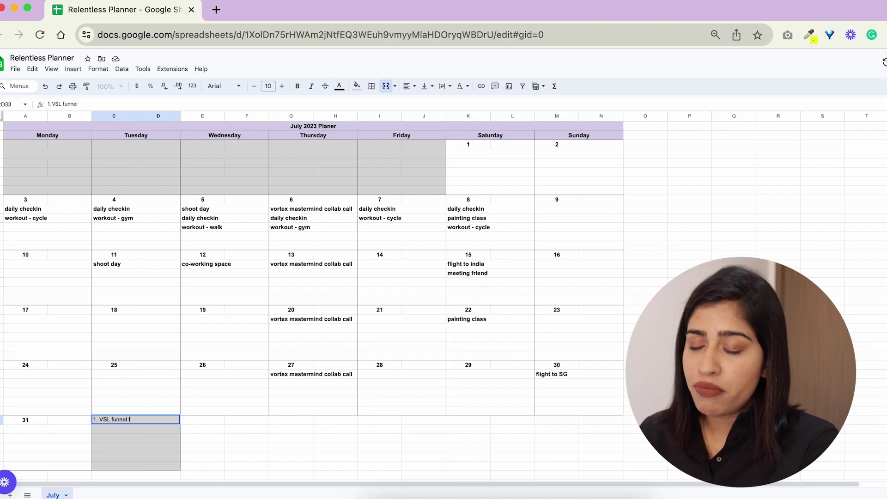
key("Return")
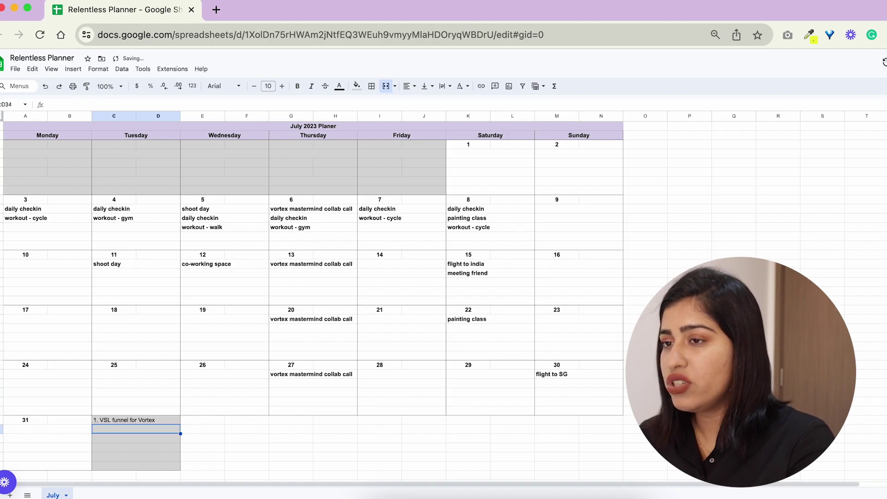
type("2.")
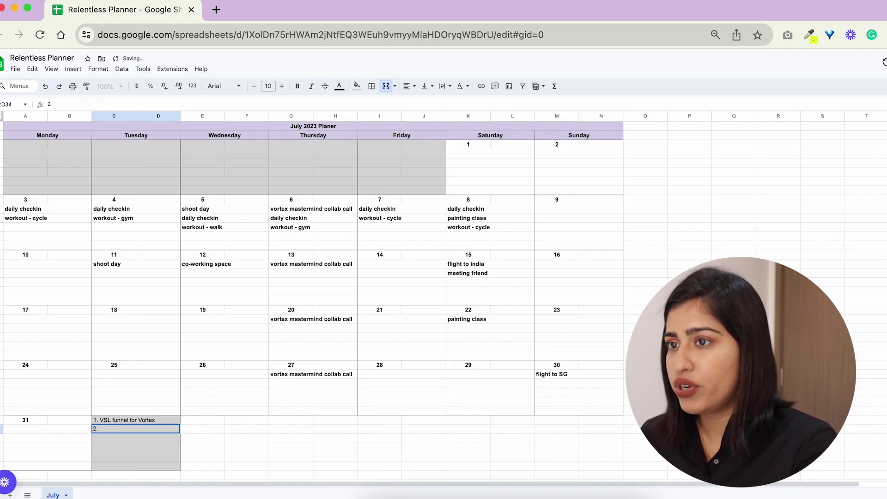
type(" Vortex 2.0")
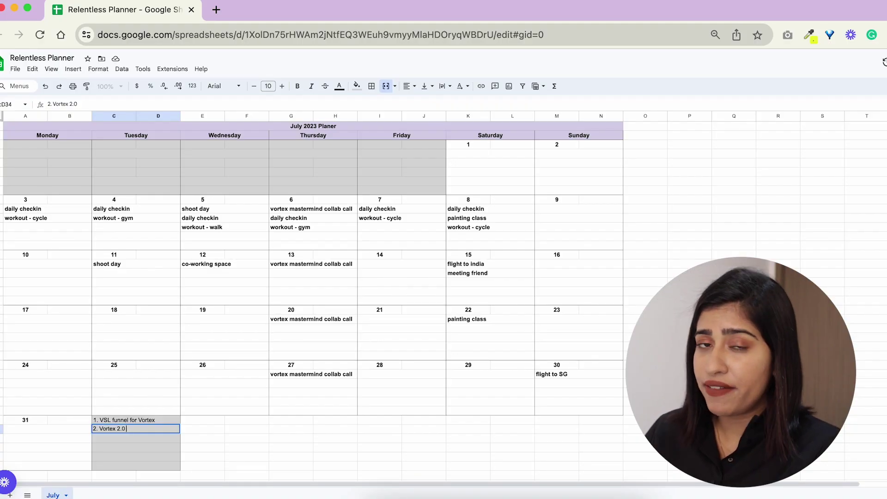
key("Return")
type("3.")
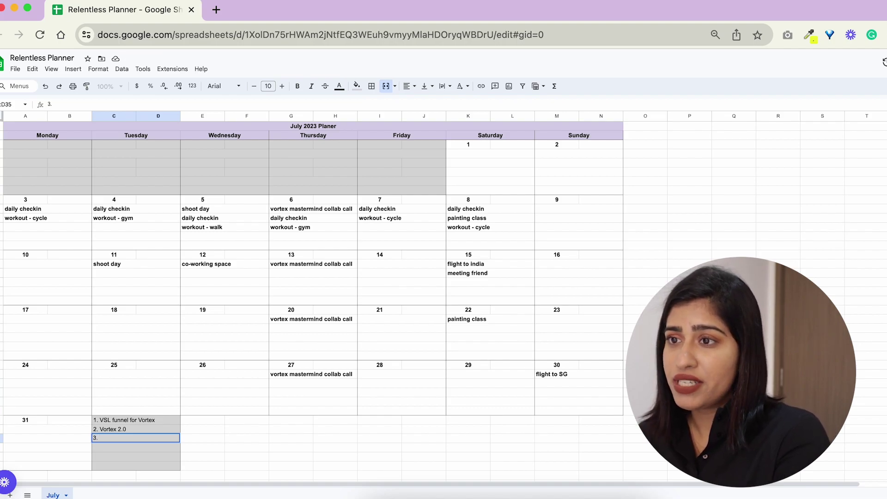
type(" finish book d")
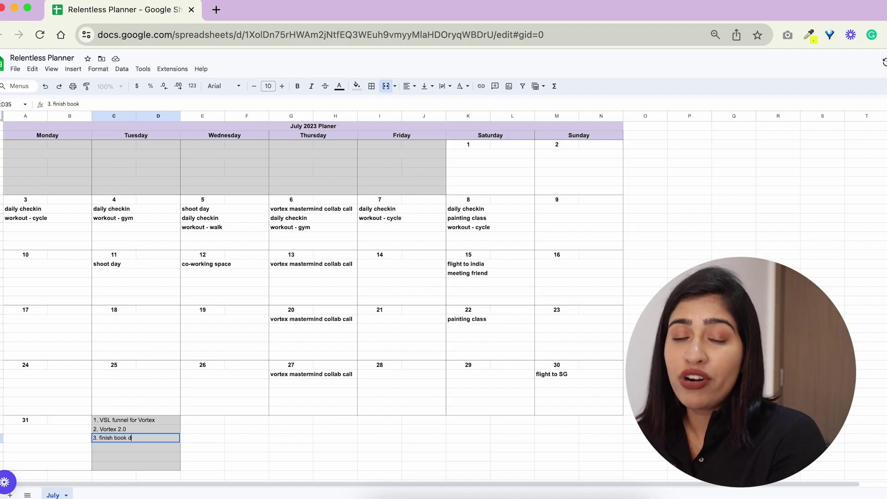
type("raft")
key("Return")
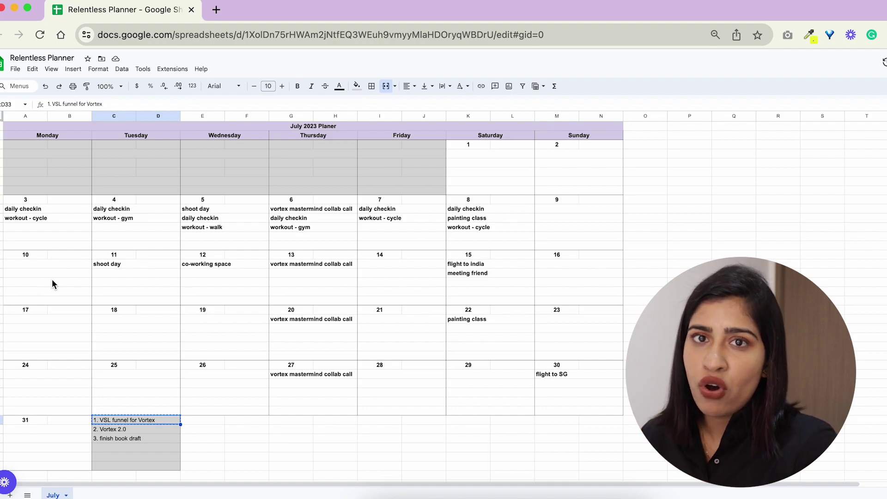
left_click(48, 227)
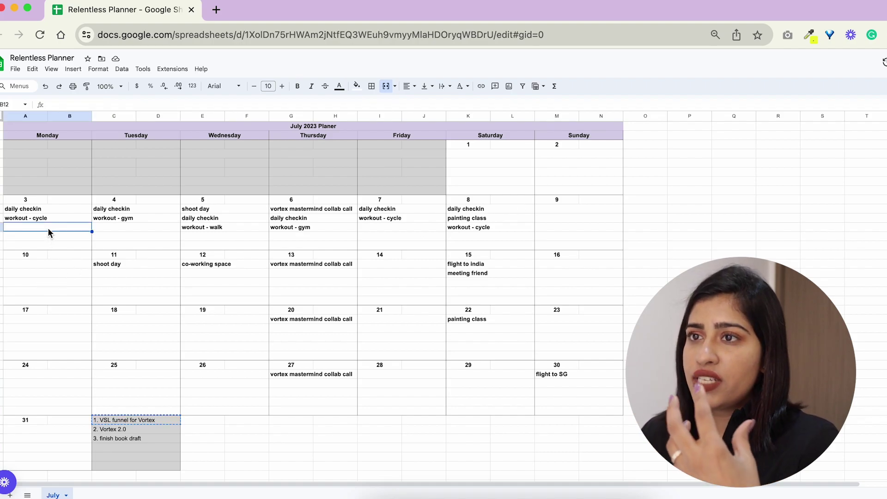
type("VSL")
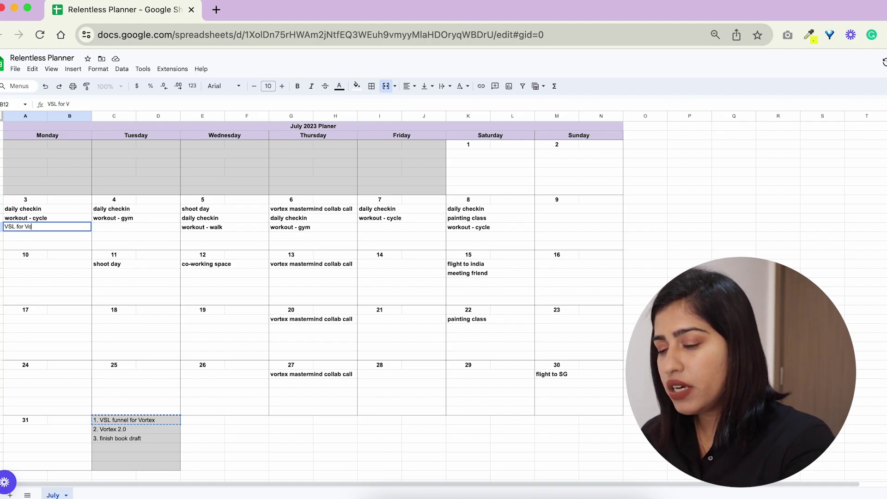
type("for Vortex")
key("Return")
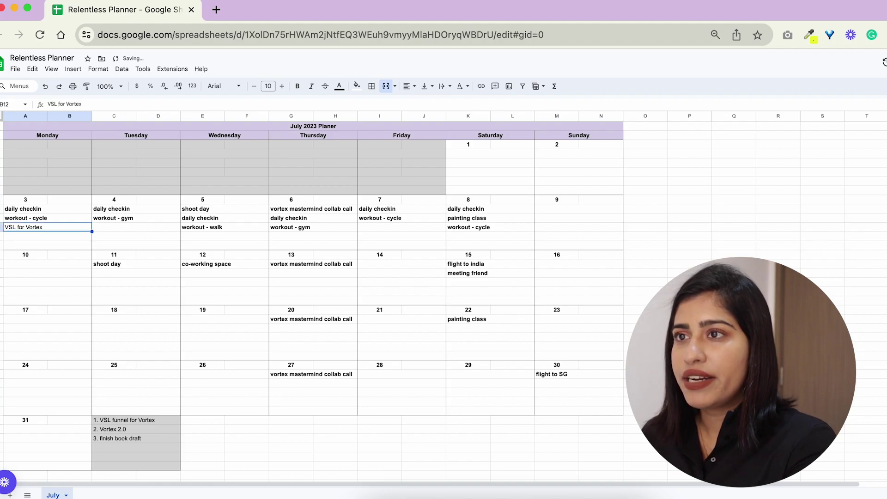
key("super+b")
key("super+c")
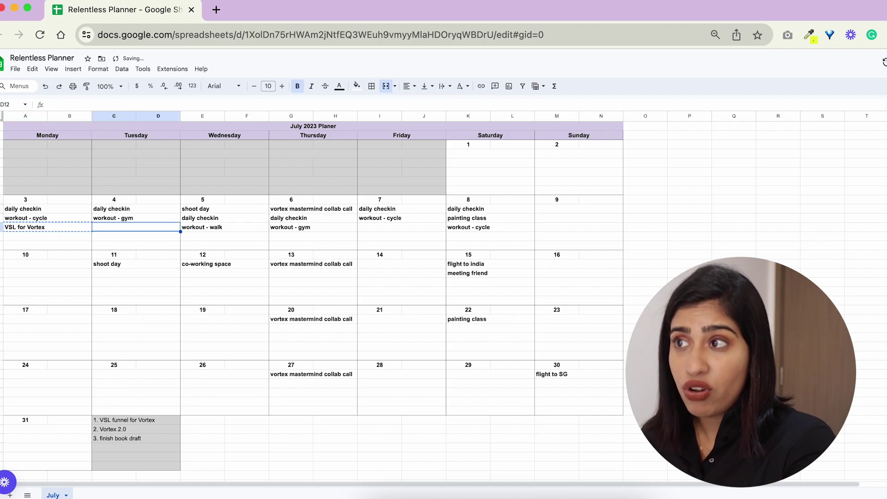
left_click(136, 227)
key("super+v")
left_click(225, 227)
left_click(224, 236)
key("super+v")
left_click(314, 236)
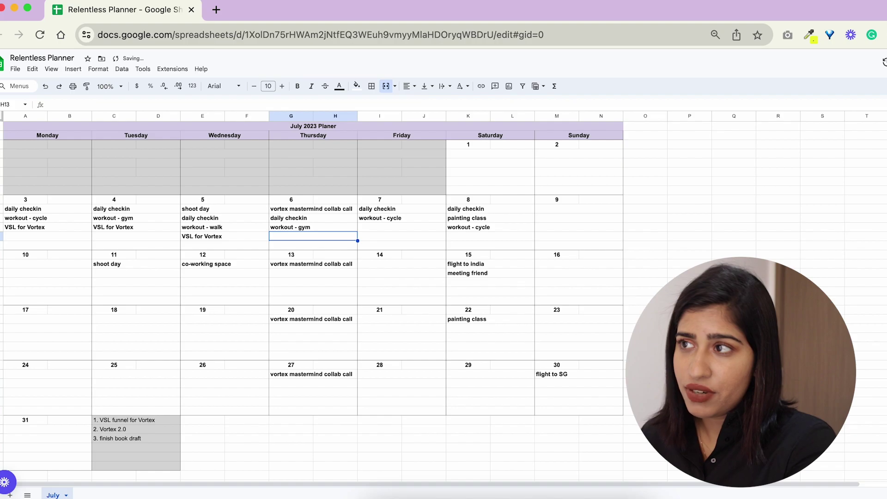
key("super+v")
left_click(402, 236)
left_click(402, 227)
key("super+v")
left_click(490, 227)
left_click(490, 236)
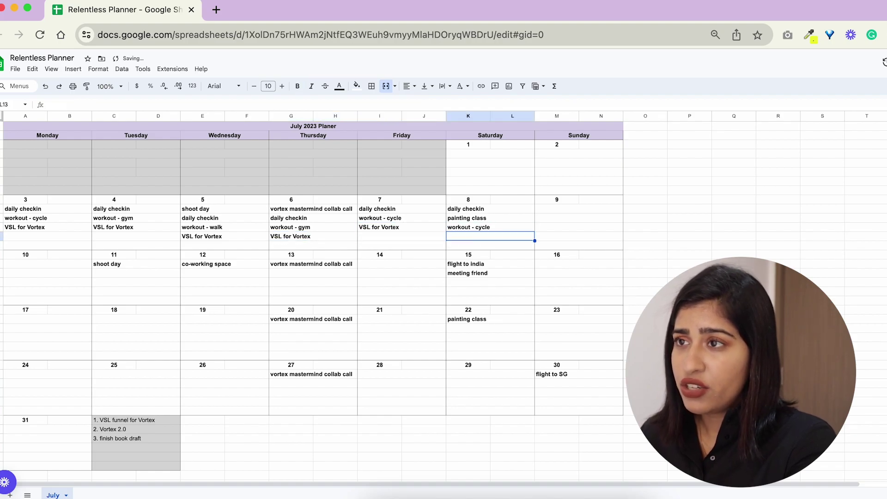
key("super+v")
left_click(47, 264)
key("super+v")
left_click(47, 273)
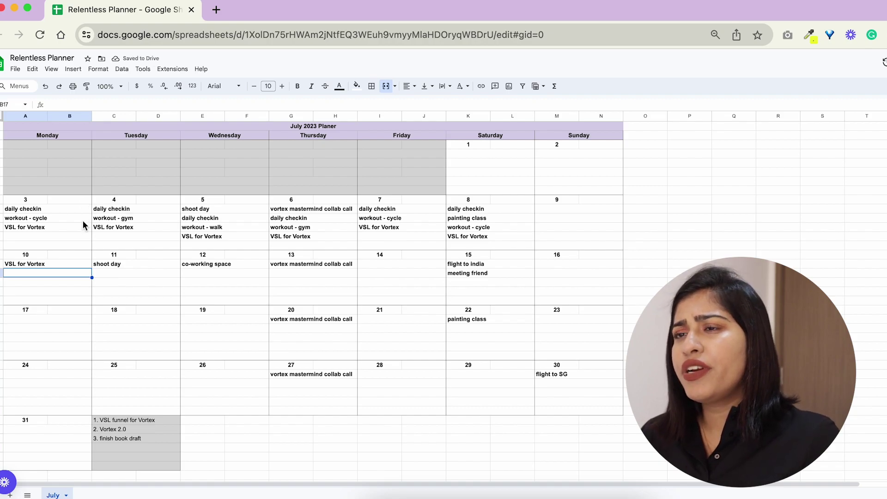
left_click(54, 212)
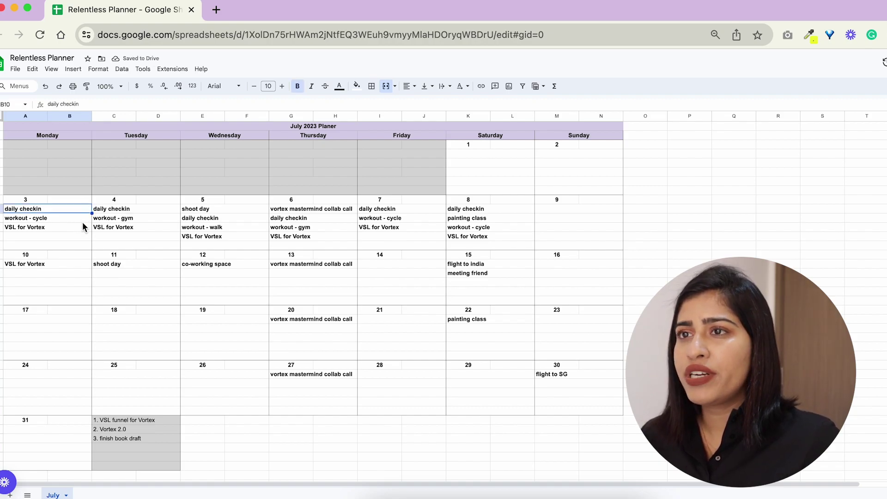
left_click(55, 235)
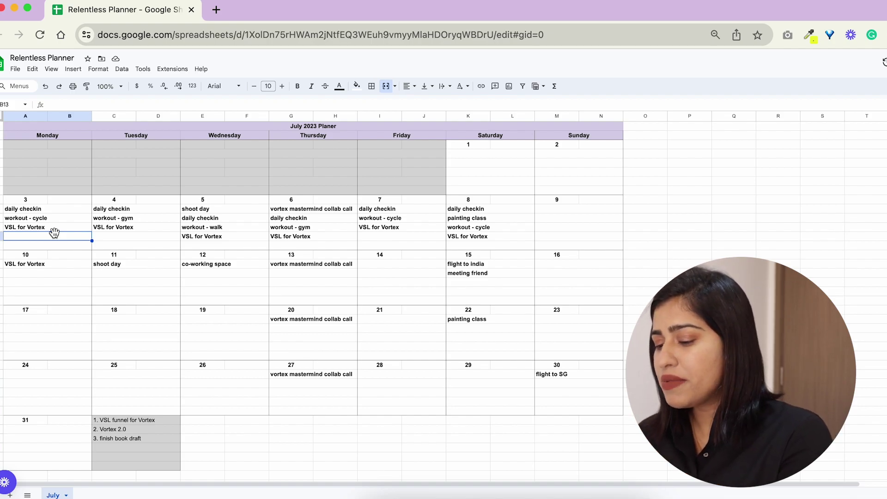
type("schedule emails")
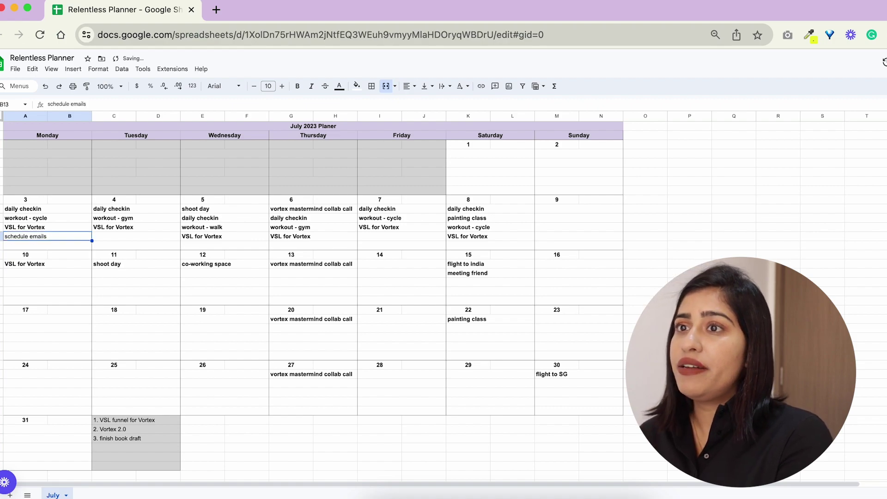
Commit 'schedule emails' under Monday 3 and select it for copying to Wednesday 5.
key("Return")
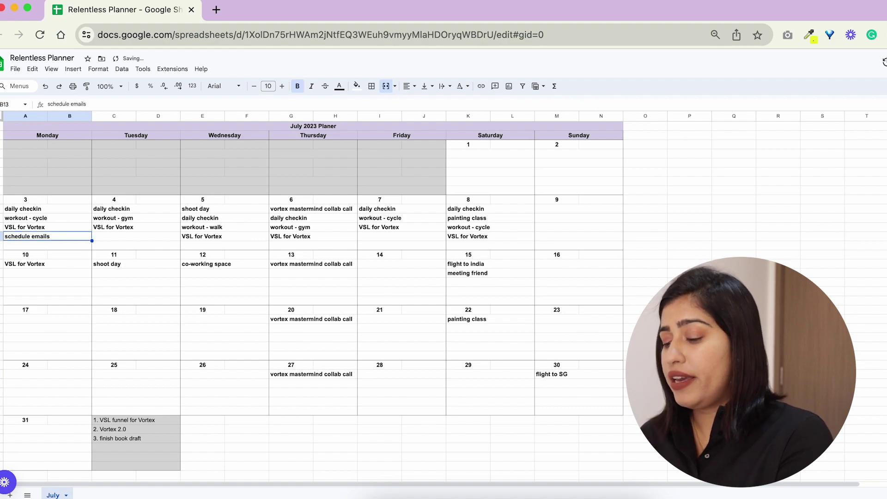
left_click(47, 236)
left_click(224, 236)
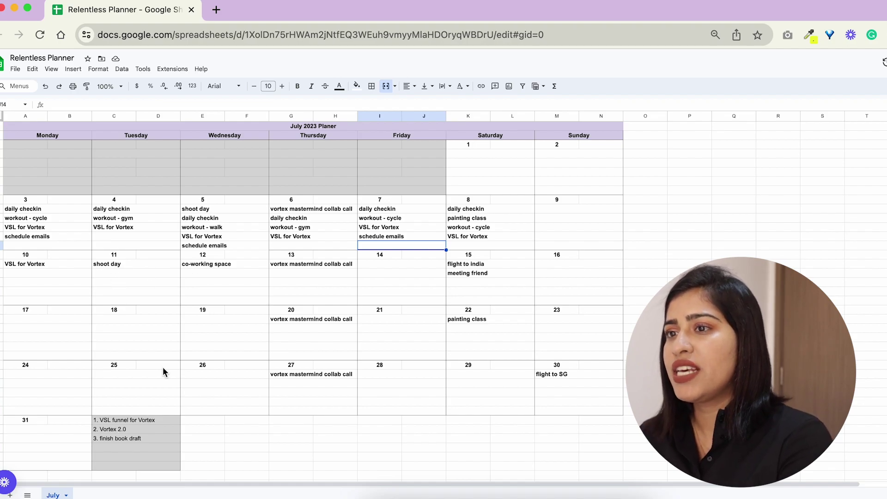
Add a bold 'vortex 2.0' under Wednesday 12's co-working space and paste it into Thursday 13 and Friday 14.
left_click(220, 273)
type("vor")
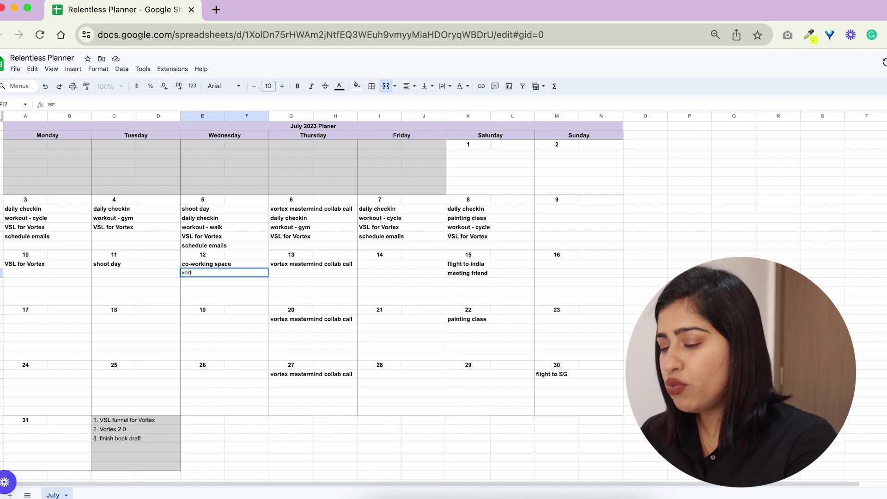
type("tex 2.0")
key("Return")
key("Up")
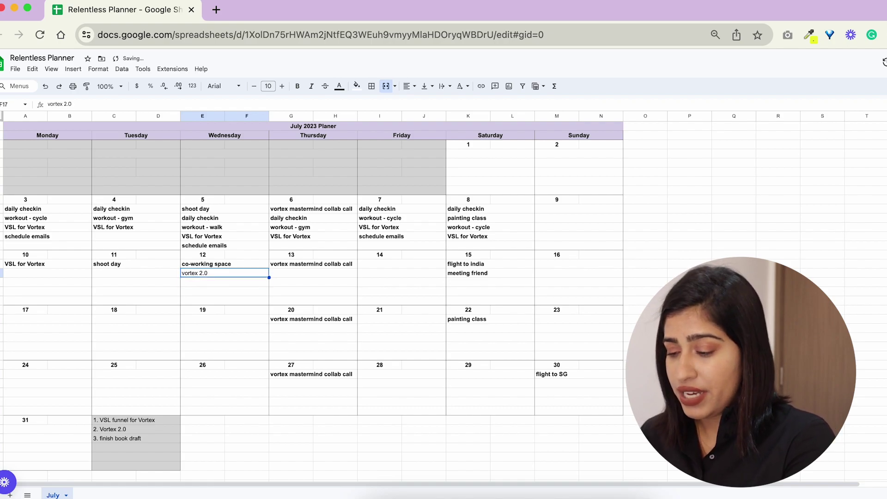
key("ctrl+b")
key("ctrl+c")
key("Right")
key("ctrl+v")
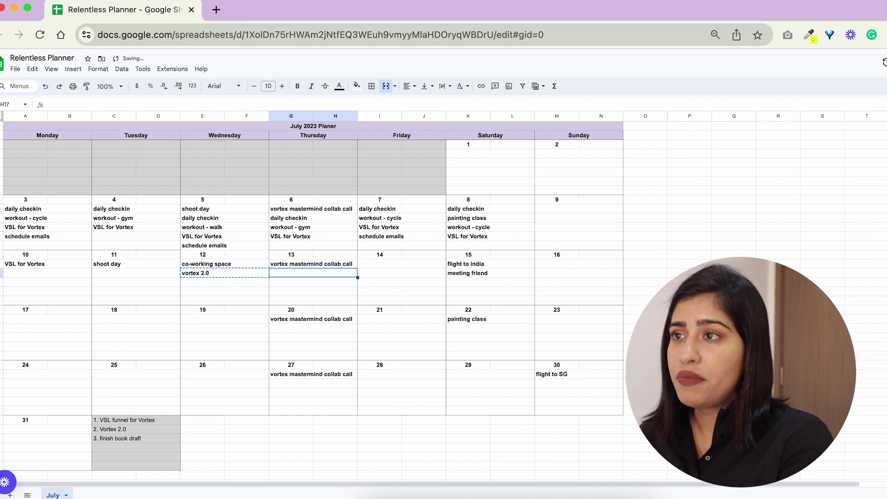
key("Right")
key("Up")
key("ctrl+v")
key("Down")
key("Right")
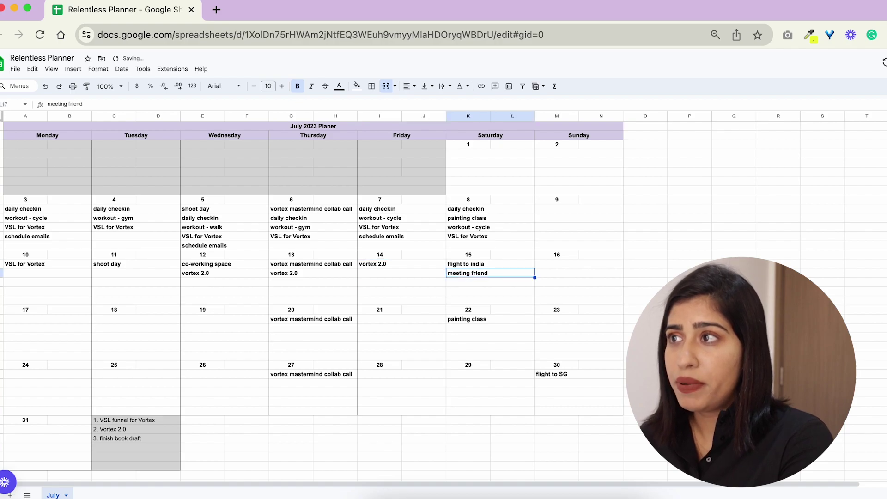
key("Down")
key("Left")
key("Left")
key("Right")
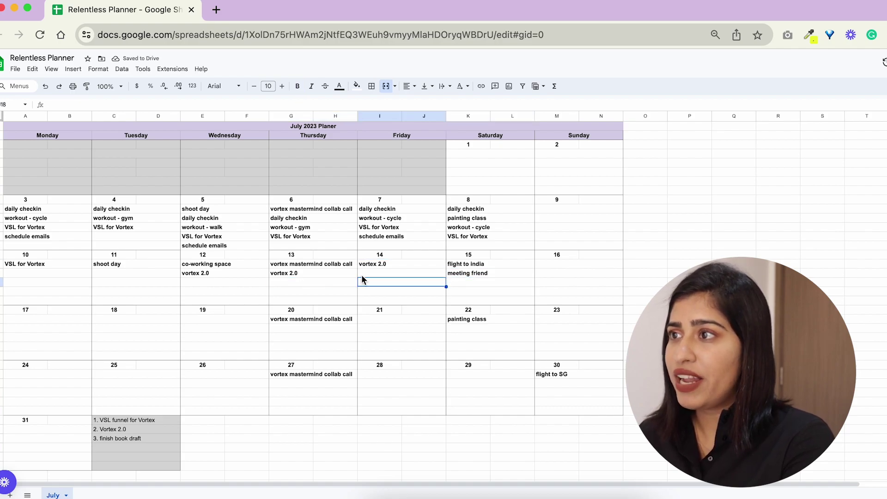
Paste 'vortex 2.0' into each day from Monday 17 through Saturday 22.
left_click(66, 319)
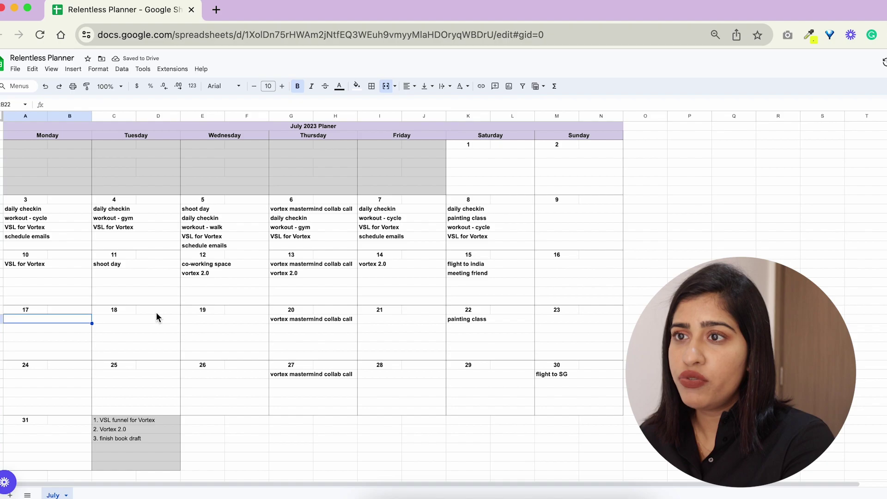
key("ctrl+v")
key("Right")
key("ctrl+v")
key("Right")
key("ctrl+v")
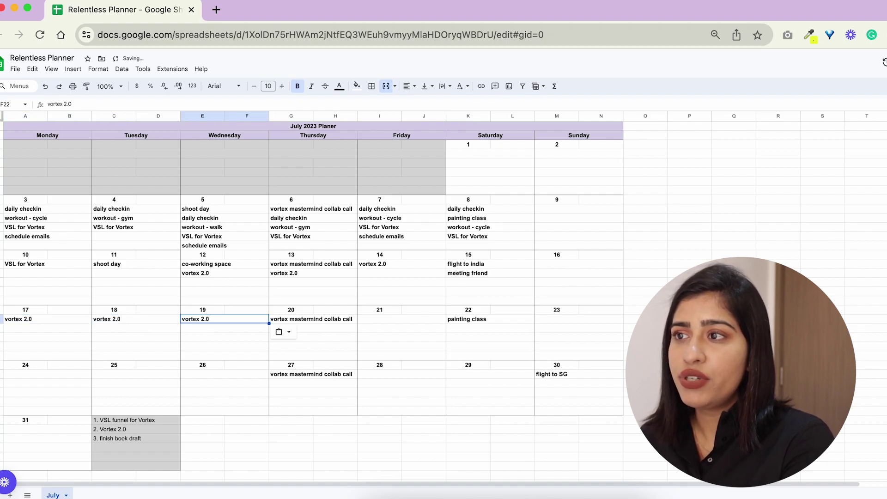
key("Down")
key("Right")
key("ctrl+v")
key("Right")
key("Up")
key("ctrl+v")
key("Right")
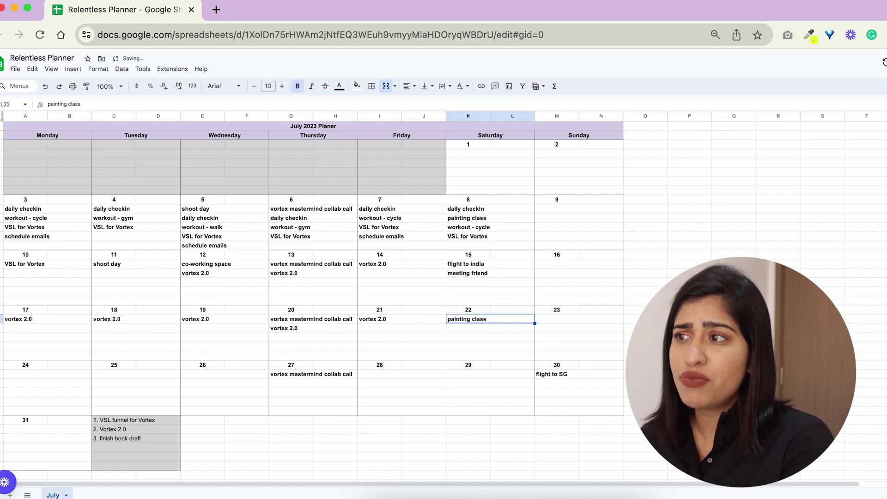
key("Down")
key("ctrl+v")
key("Down")
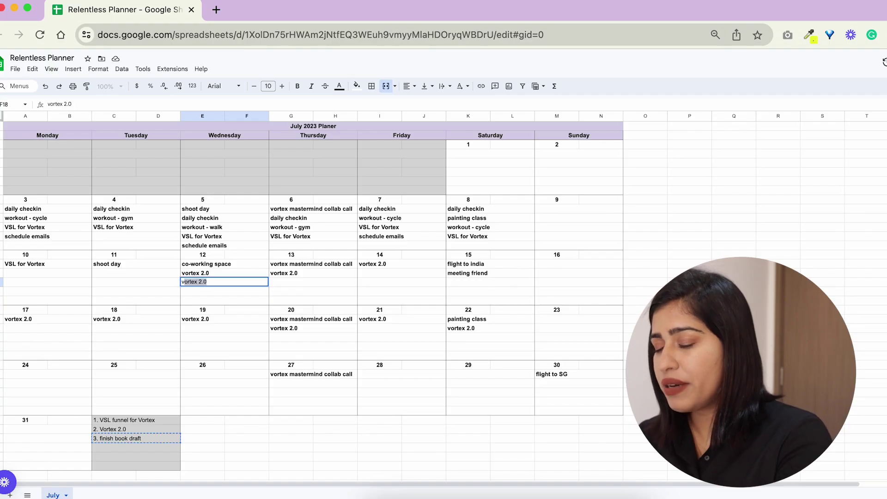
Enter a bold 'write book' under Wednesday 12 and paste it into Thursday 13 through Saturday 15.
type("vbook")
key("Home")
key("Delete")
type("wri")
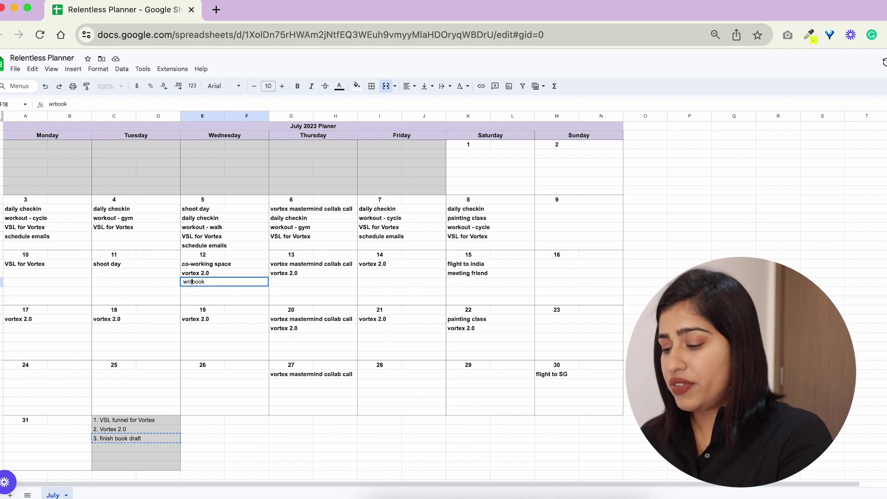
type("te")
key("Return")
key("ctrl+b")
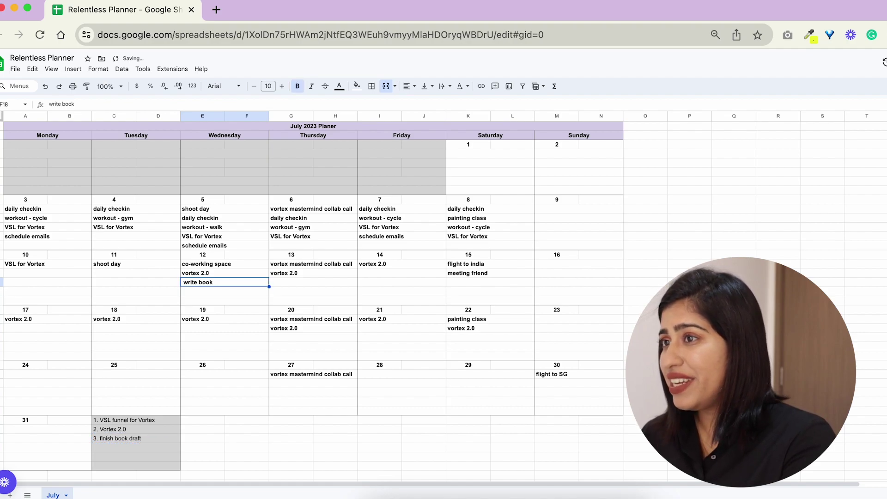
key("ctrl+c")
key("Tab")
key("ctrl+v")
key("Tab")
key("ctrl+v")
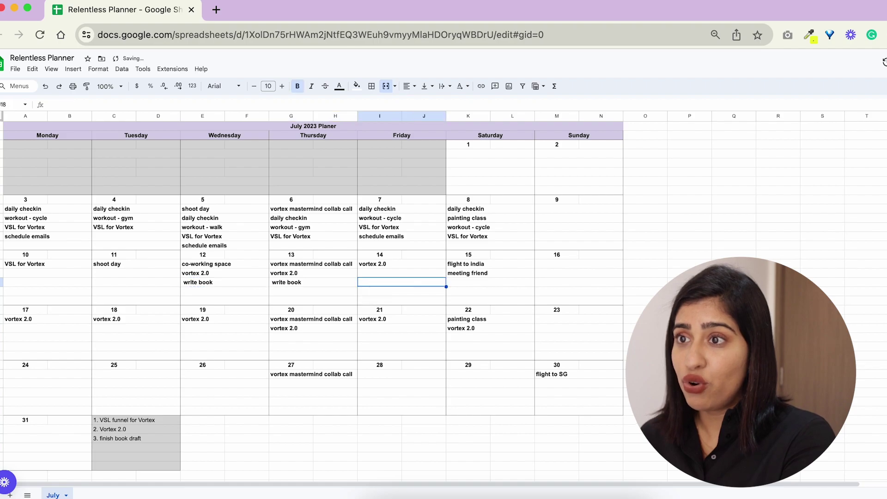
key("Tab")
key("ctrl+v")
Paste 'write book' into Monday 17, Tuesday 18, Wednesday 19 and Friday 21.
left_click(402, 291)
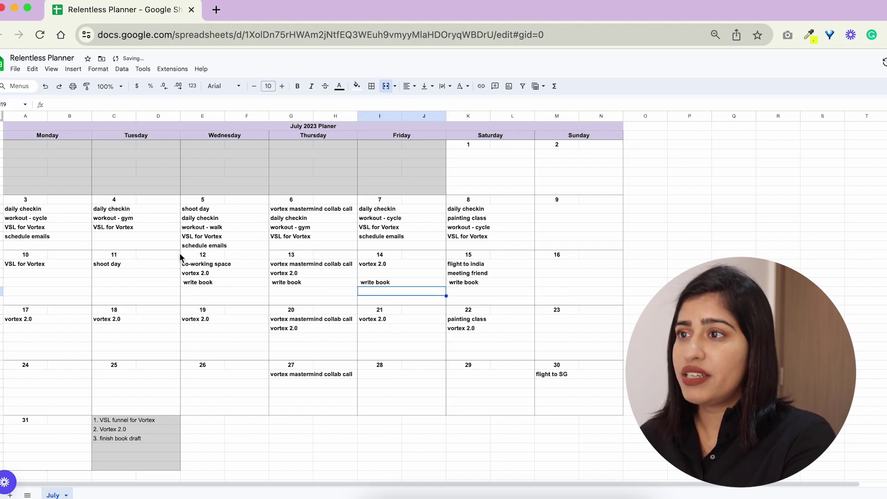
left_click(62, 329)
key("ctrl+v")
left_click(128, 328)
key("ctrl+v")
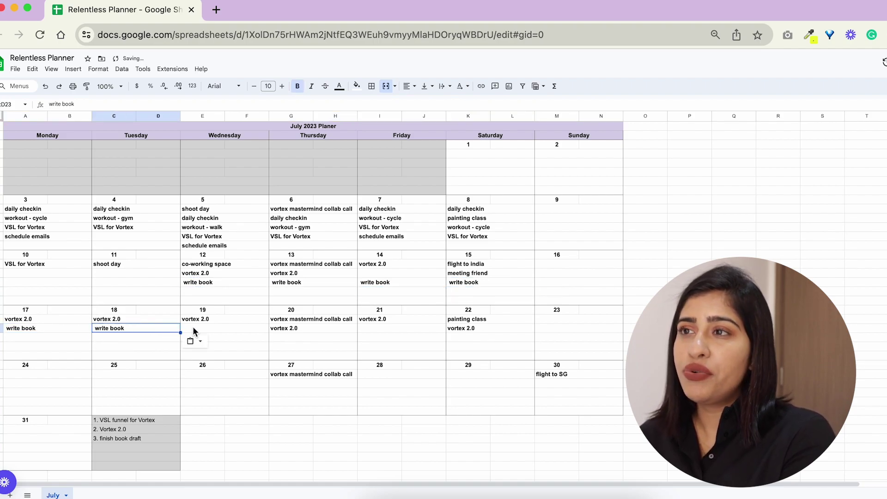
left_click(199, 329)
key("ctrl+v")
left_click(387, 328)
key("ctrl+v")
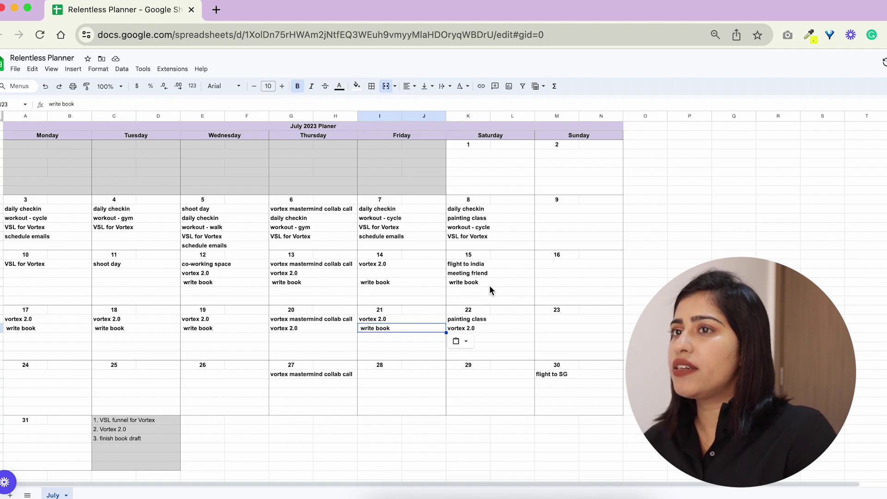
left_click(475, 338)
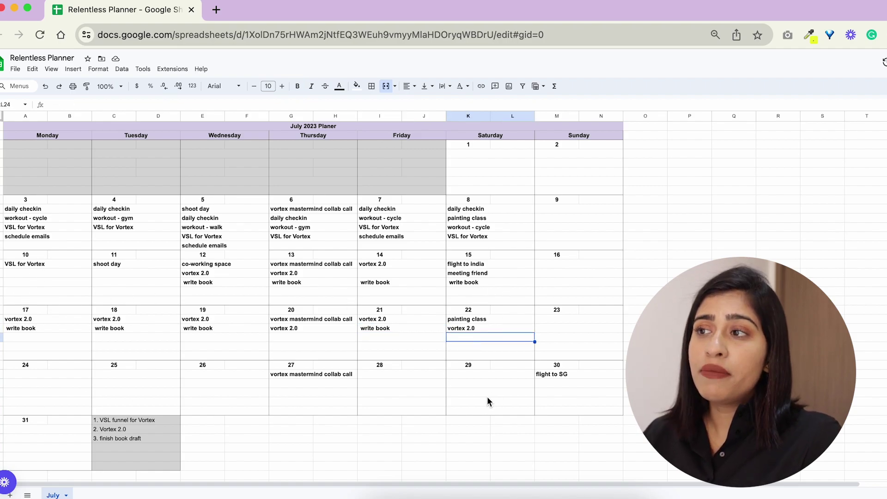